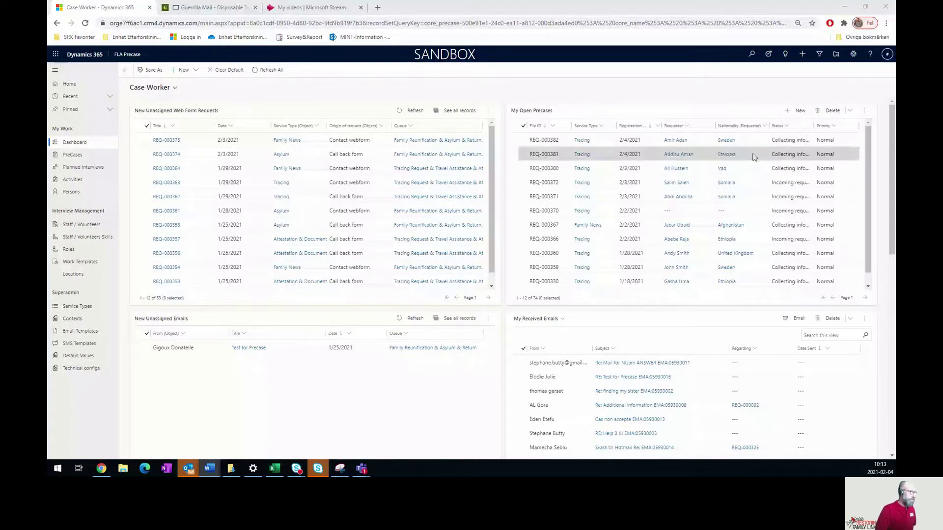
Open the first record in My Open Precases and show its requester and contact person information.
{"action": "left_click", "coordinate": [69, 142]}
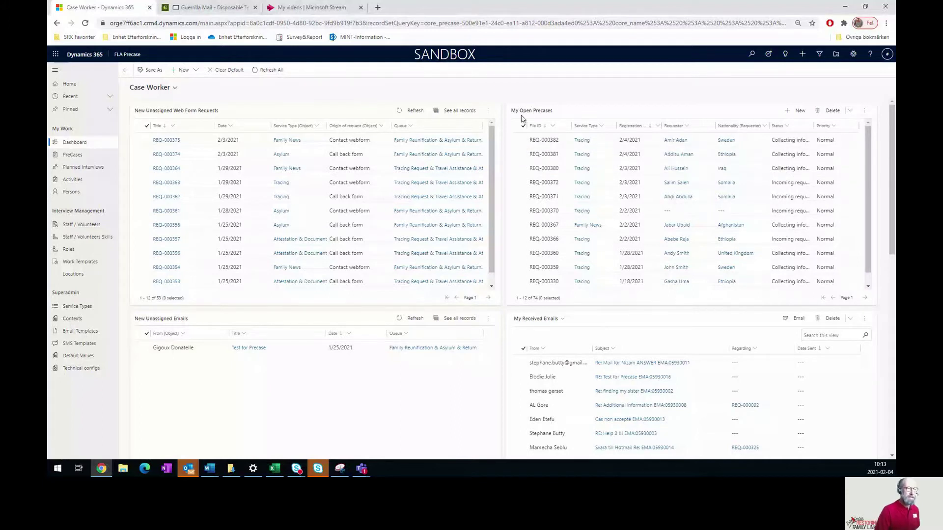
{"action": "double_click", "coordinate": [538, 143]}
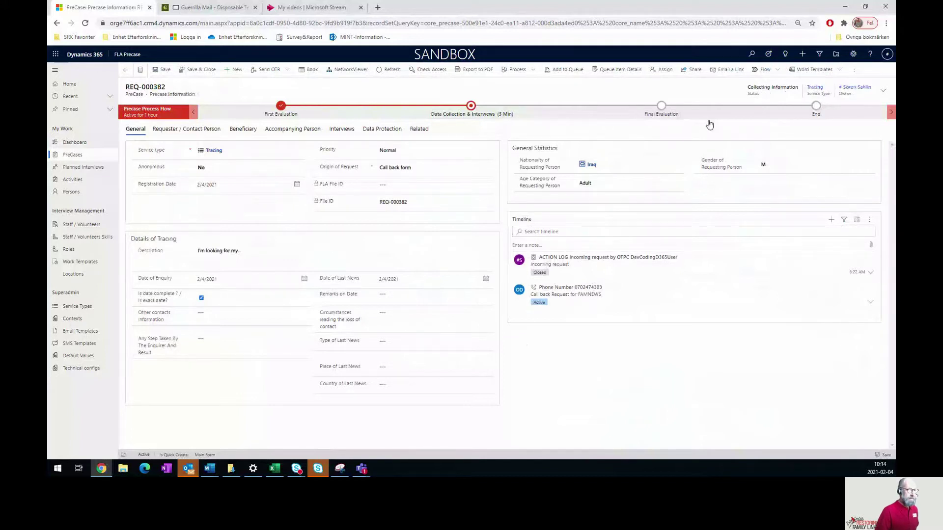
{"action": "left_click", "coordinate": [178, 131]}
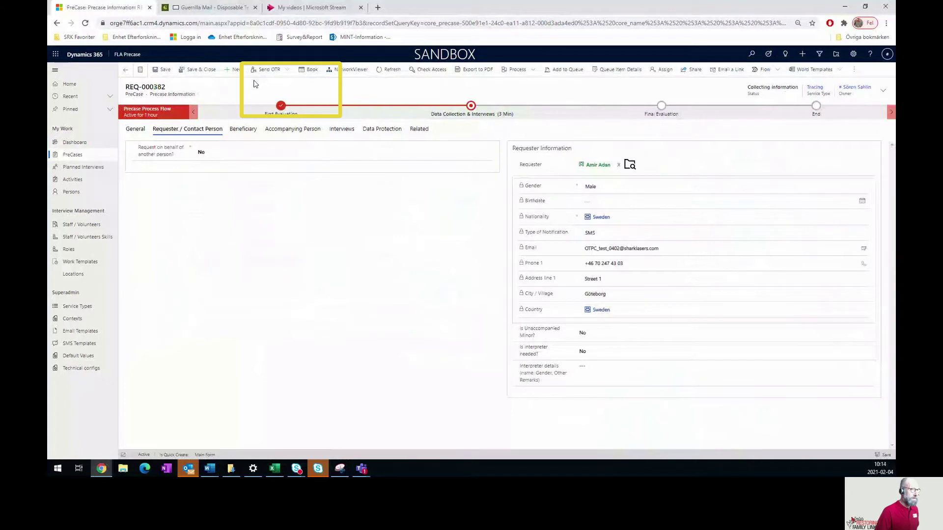
Send the OTR link to the requester by SMS and acknowledge the warning.
{"action": "left_click", "coordinate": [285, 72]}
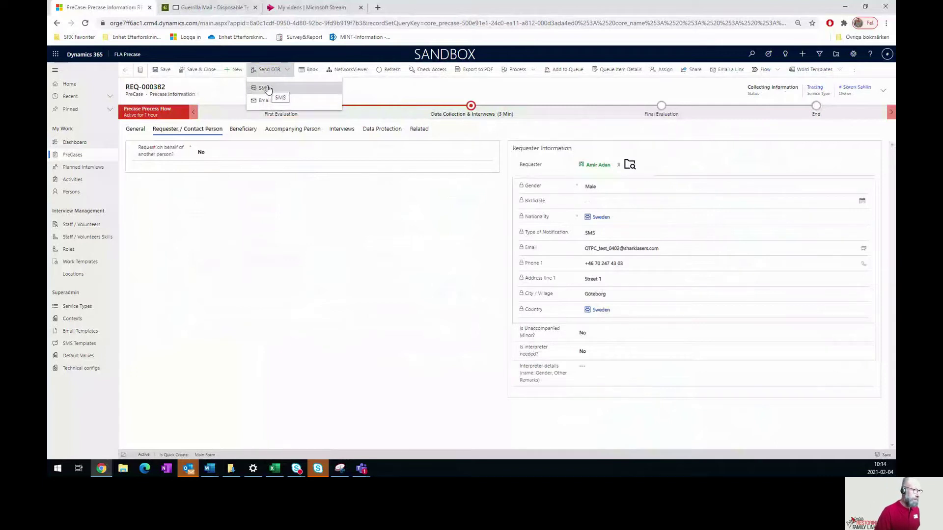
{"action": "left_click", "coordinate": [265, 89]}
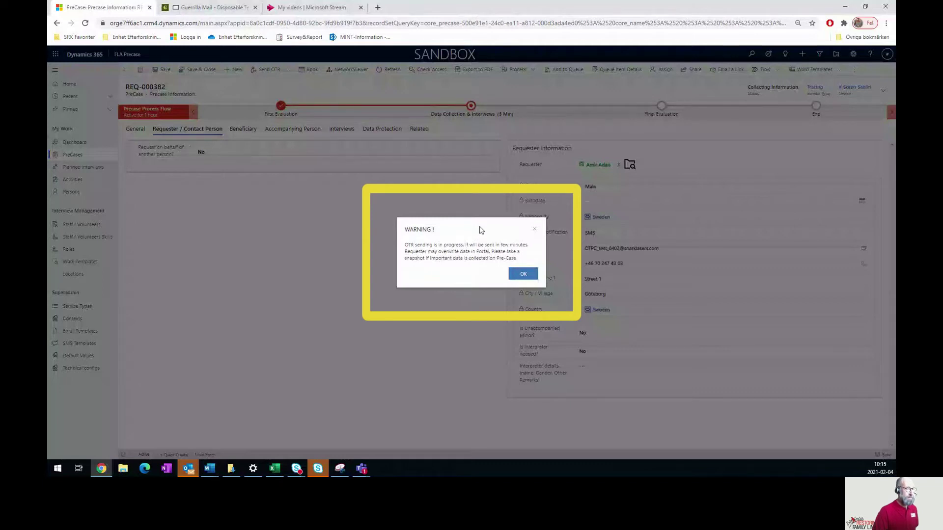
{"action": "left_click", "coordinate": [523, 276]}
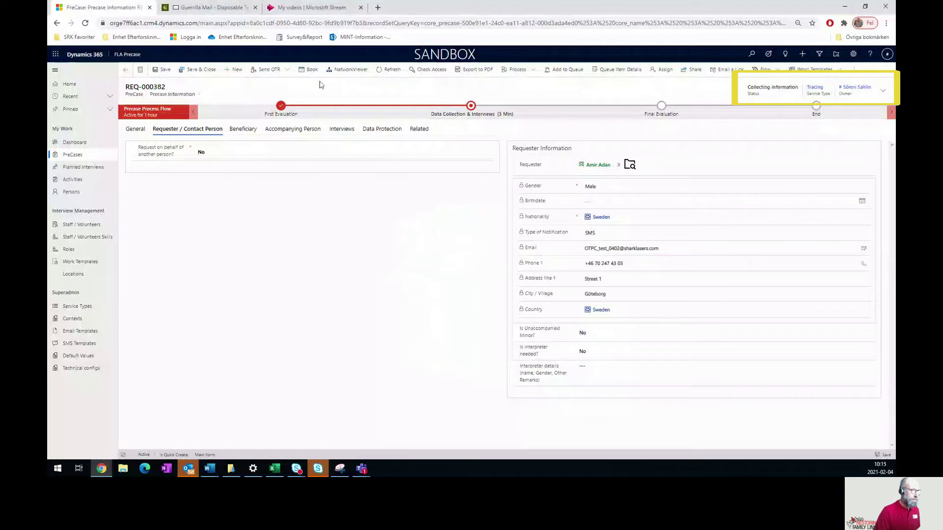
Refresh the precase's general details, open the outgoing SMS from the timeline, select its URL line and return to the precase.
{"action": "left_click", "coordinate": [135, 130]}
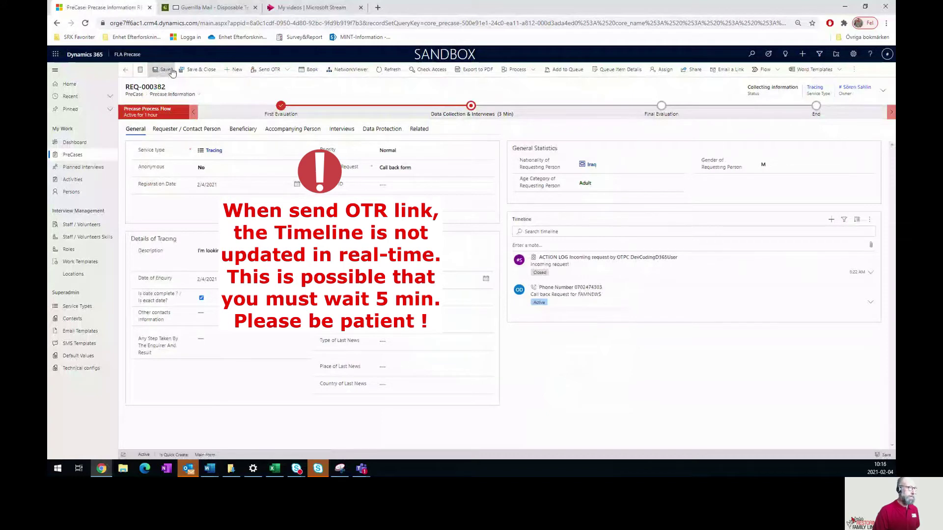
{"action": "left_click", "coordinate": [386, 71]}
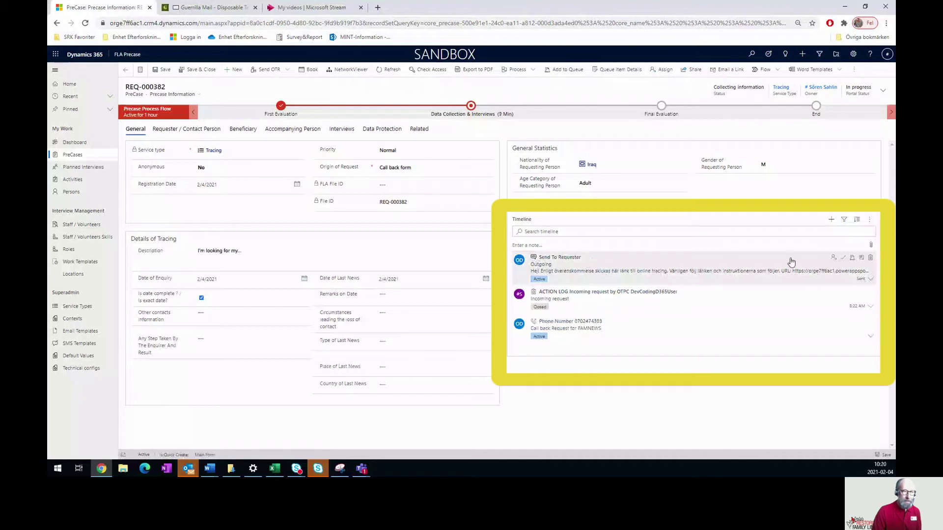
{"action": "left_click", "coordinate": [862, 260]}
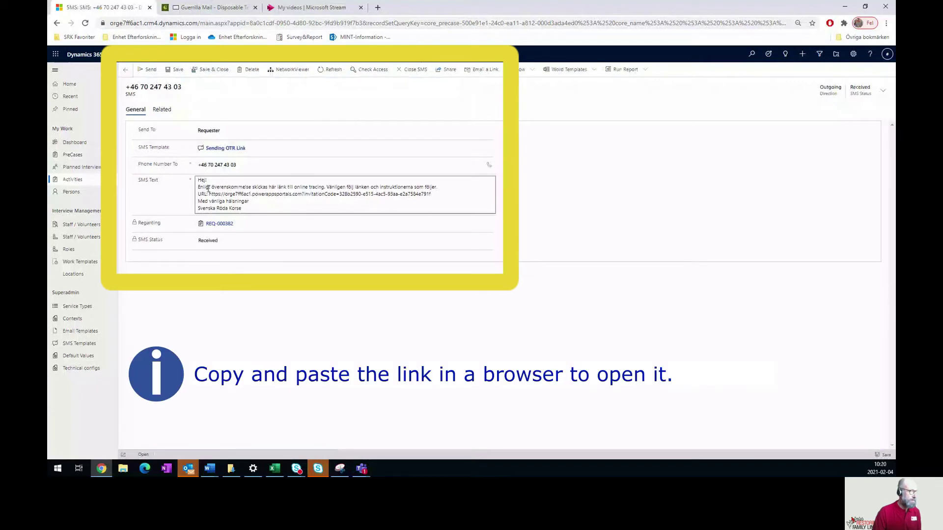
{"action": "left_click_drag", "start_coordinate": [198, 194], "coordinate": [433, 194]}
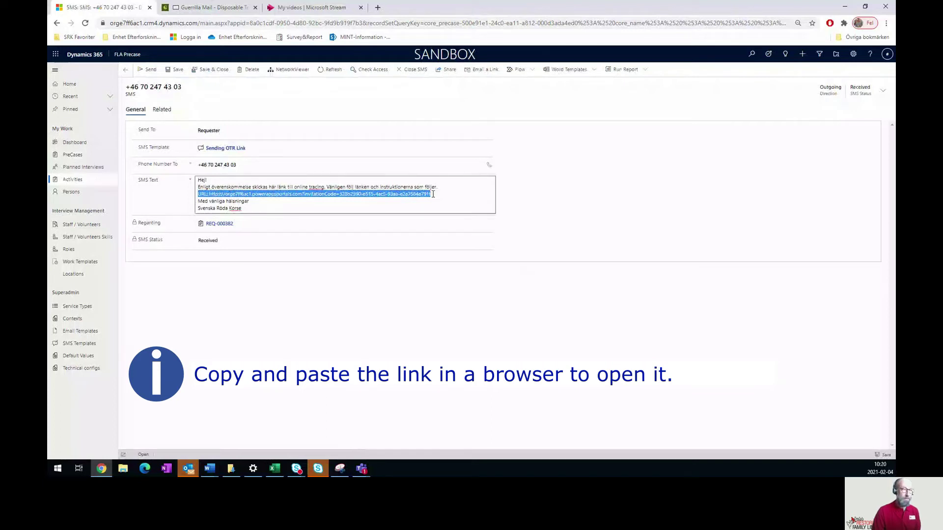
{"action": "left_click", "coordinate": [125, 72]}
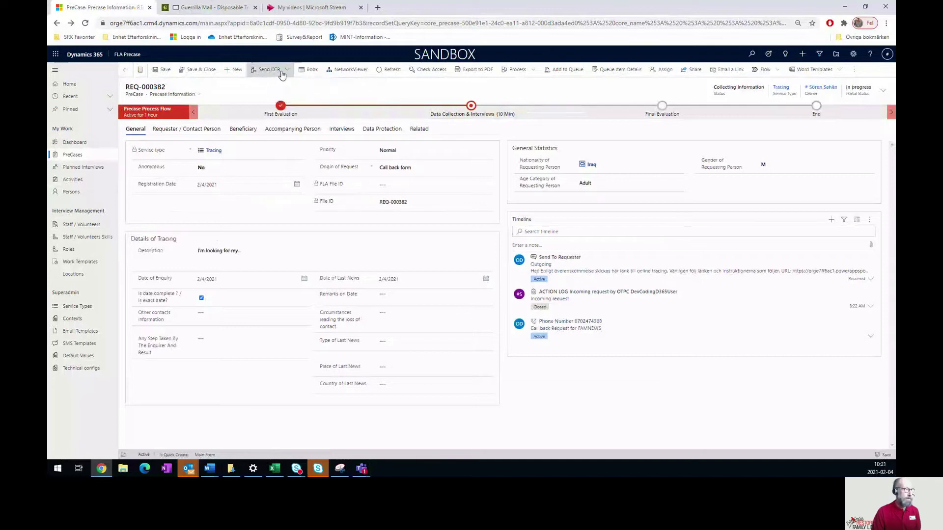
{"action": "left_click", "coordinate": [290, 71]}
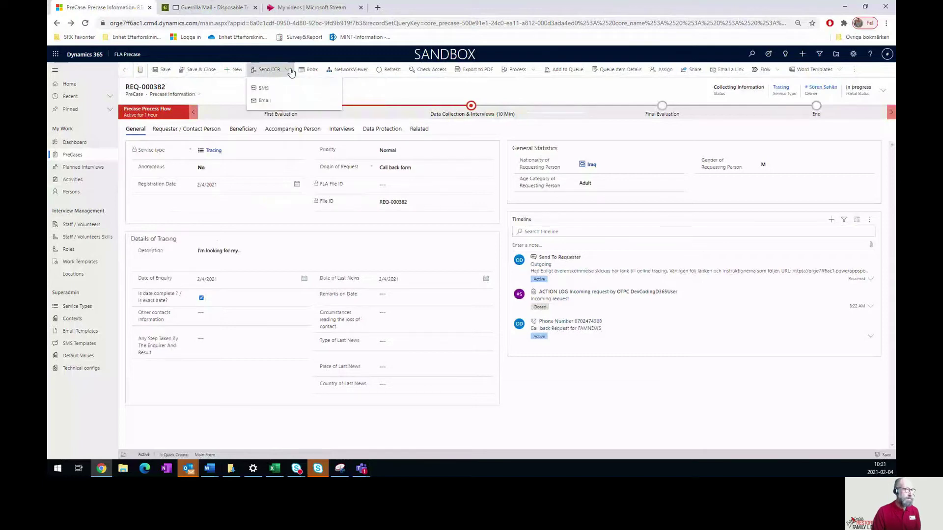
{"action": "left_click", "coordinate": [289, 72]}
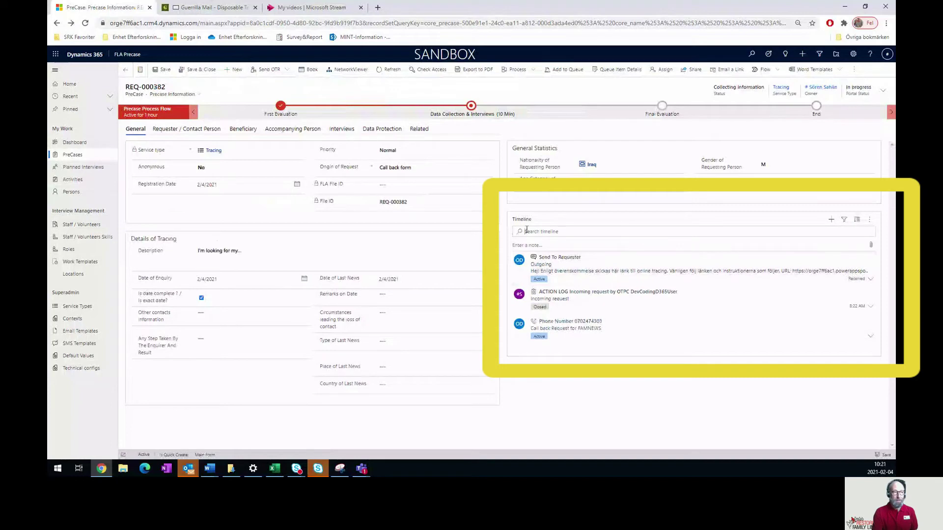
Create a new SMS from the precase timeline and set its recipient to Requester.
{"action": "left_click", "coordinate": [831, 219]}
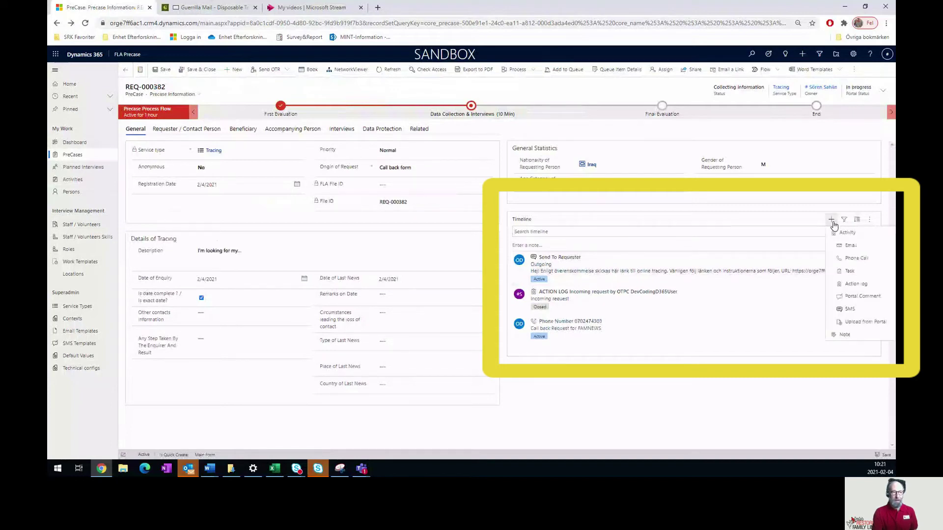
{"action": "left_click", "coordinate": [862, 310]}
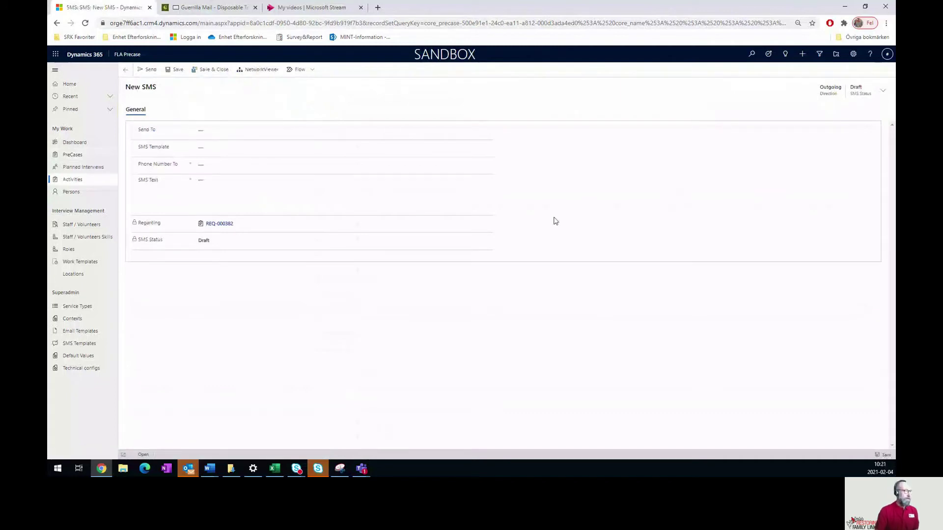
{"action": "left_click", "coordinate": [206, 130]}
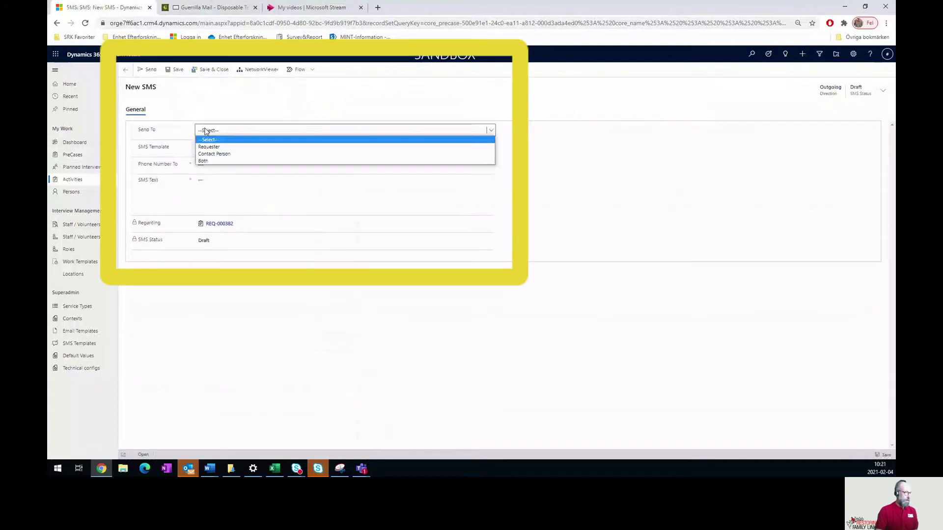
{"action": "left_click", "coordinate": [211, 147]}
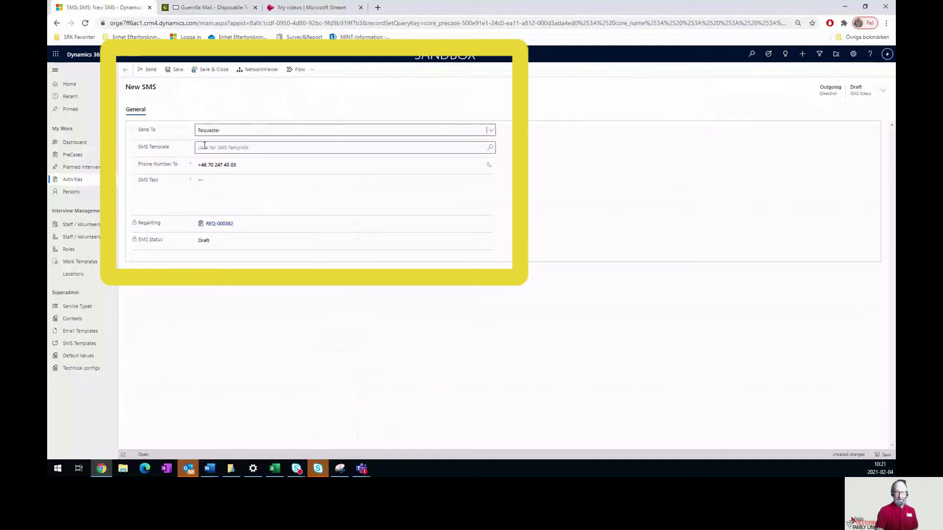
{"action": "left_click", "coordinate": [199, 133]}
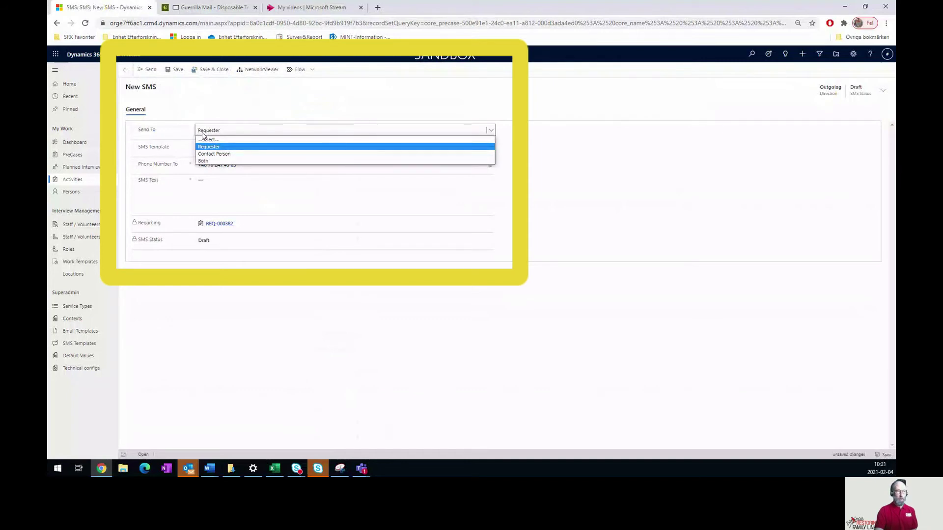
{"action": "left_click", "coordinate": [204, 134]}
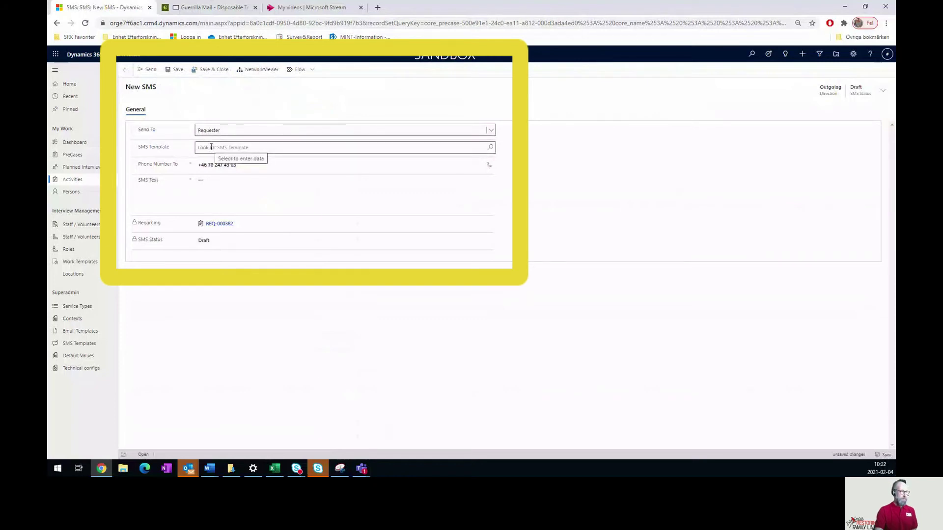
Apply the English "Contact us" SMS template to the message.
{"action": "left_click", "coordinate": [490, 148]}
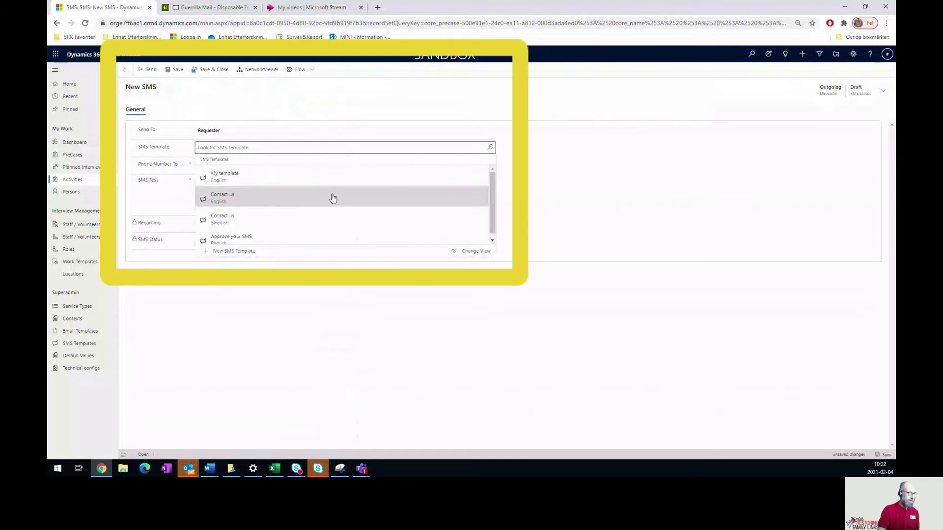
{"action": "scroll", "coordinate": [333, 198], "scroll_direction": "down", "scroll_amount": 1}
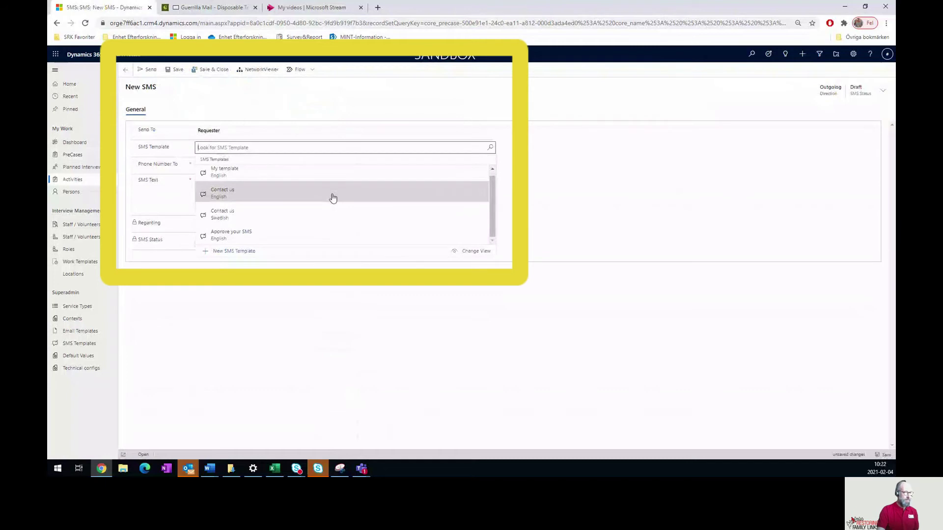
{"action": "scroll", "coordinate": [333, 198], "scroll_direction": "up", "scroll_amount": 1}
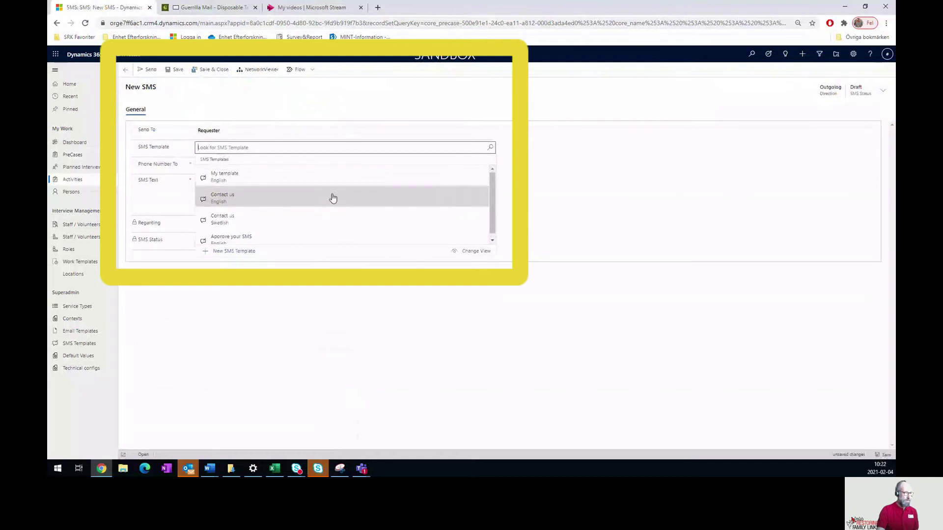
{"action": "left_click", "coordinate": [239, 201]}
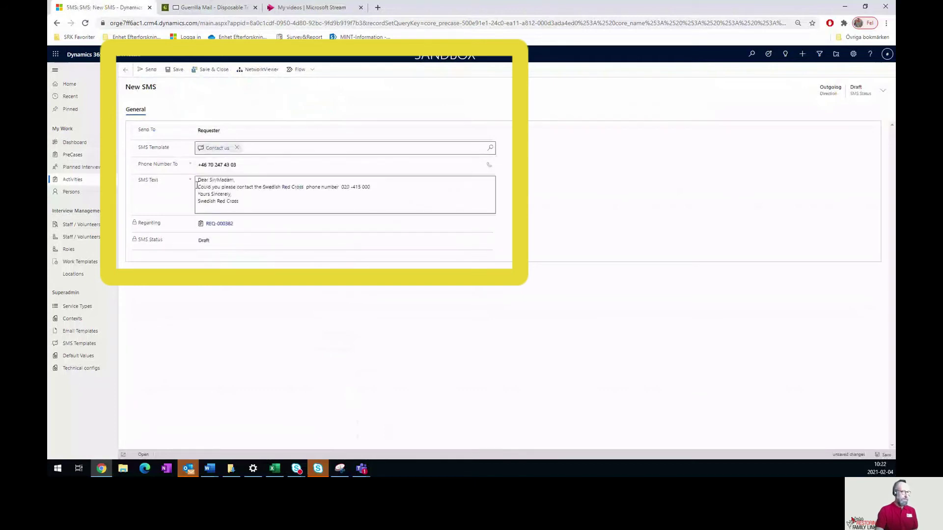
Add the line "Please can you .." below the phone number sentence in the SMS text and send the message.
{"action": "left_click", "coordinate": [388, 187]}
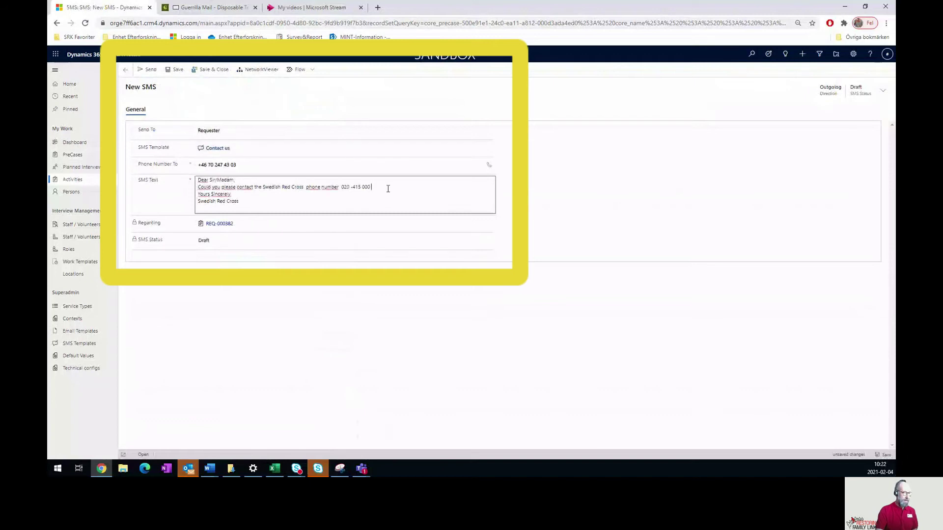
{"action": "key", "text": "Return"}
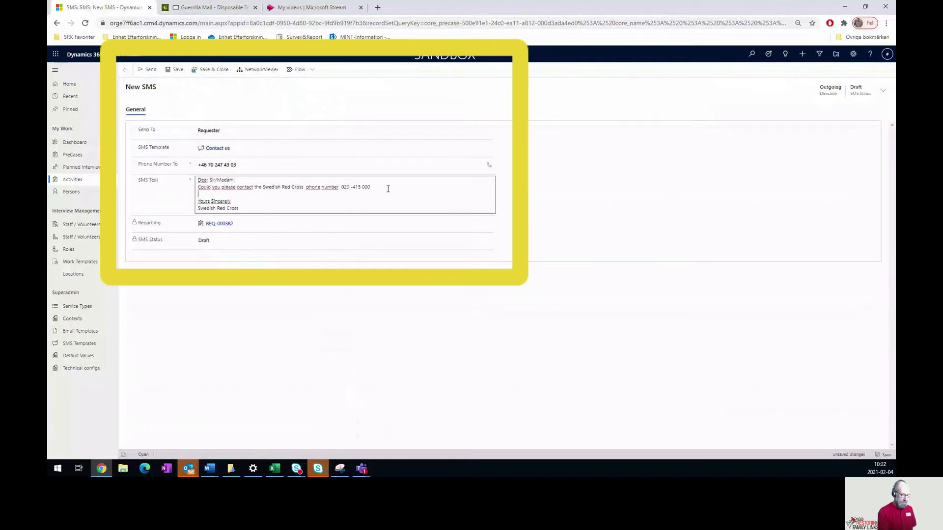
{"action": "type", "text": "Please can you .."}
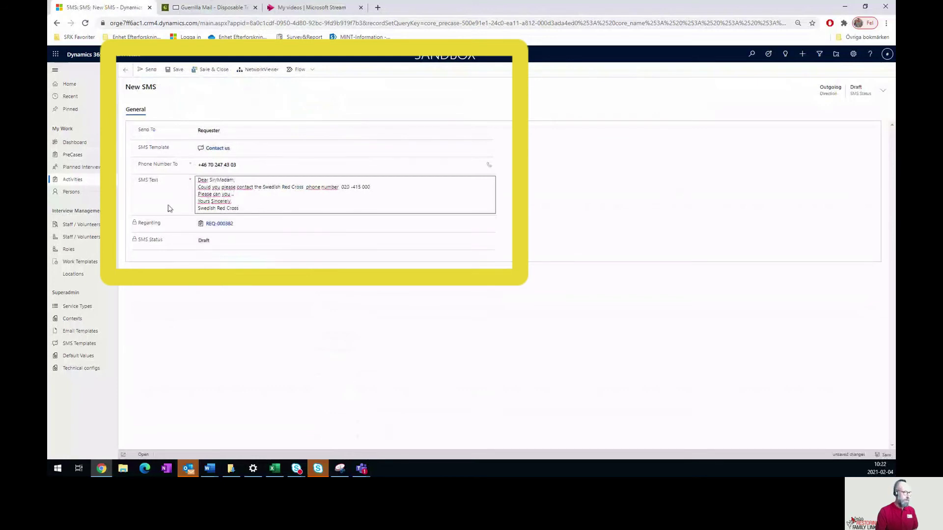
{"action": "left_click", "coordinate": [149, 70]}
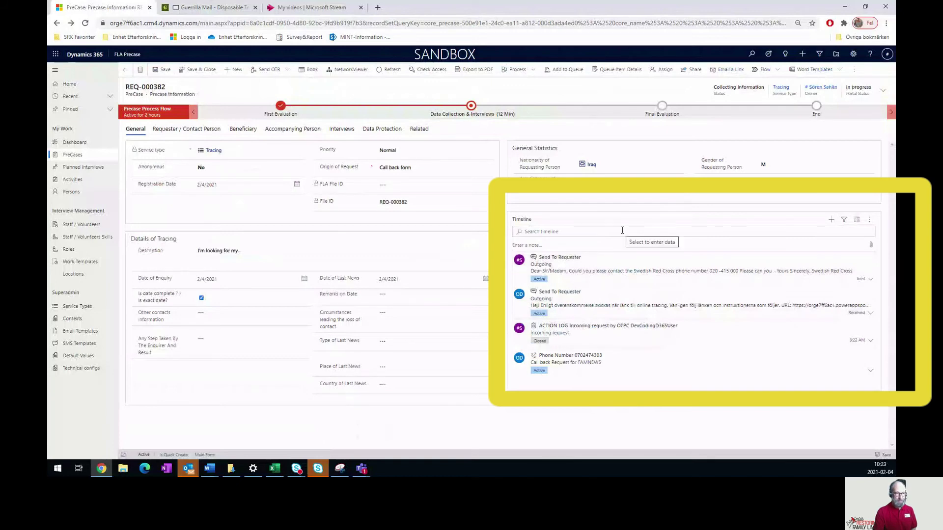
Create a new email from the precase timeline and check its sender and recipient.
{"action": "left_click", "coordinate": [831, 221]}
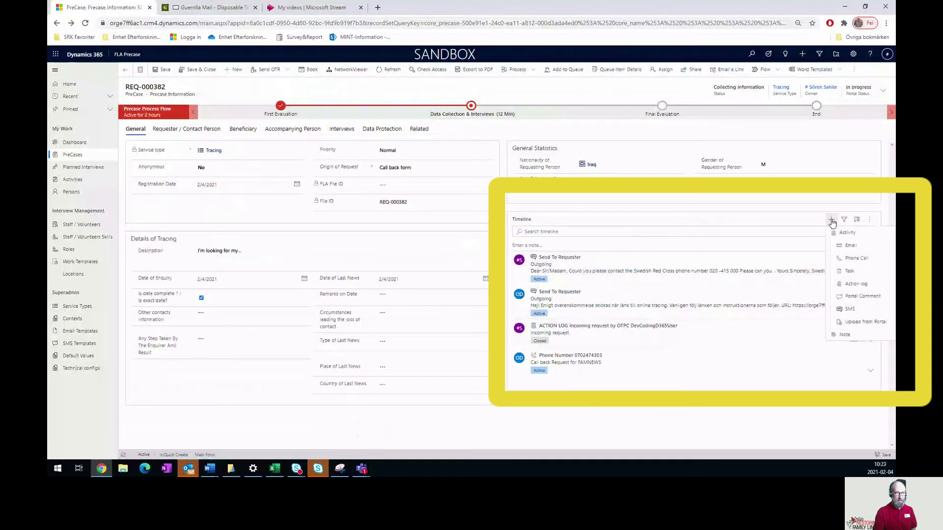
{"action": "left_click", "coordinate": [859, 248]}
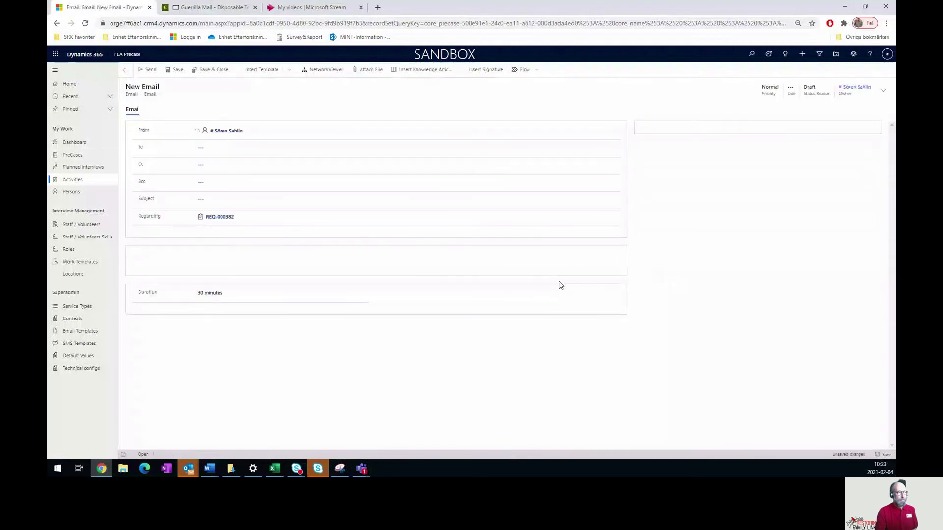
{"action": "left_click", "coordinate": [256, 149]}
{"action": "left_click", "coordinate": [221, 130]}
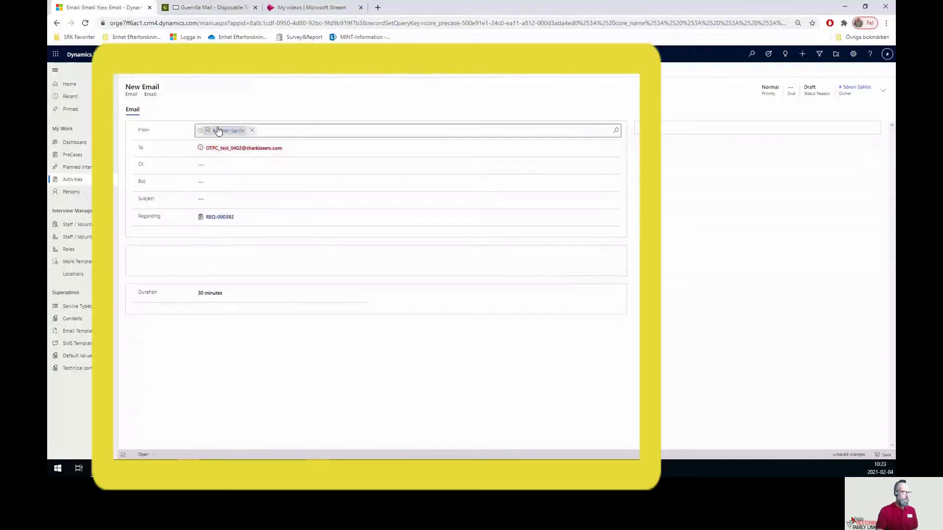
{"action": "left_click", "coordinate": [298, 154]}
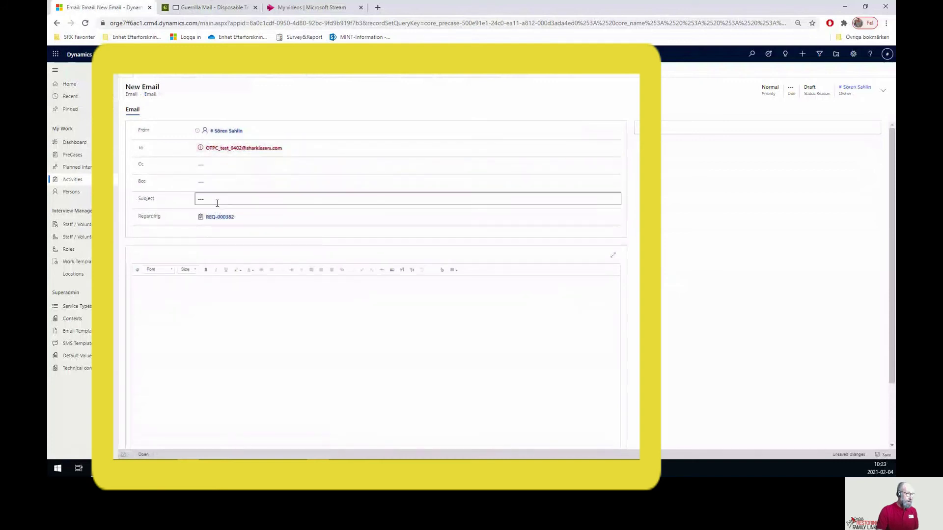
Set the email subject to "Additional information is required".
{"action": "left_click", "coordinate": [230, 200]}
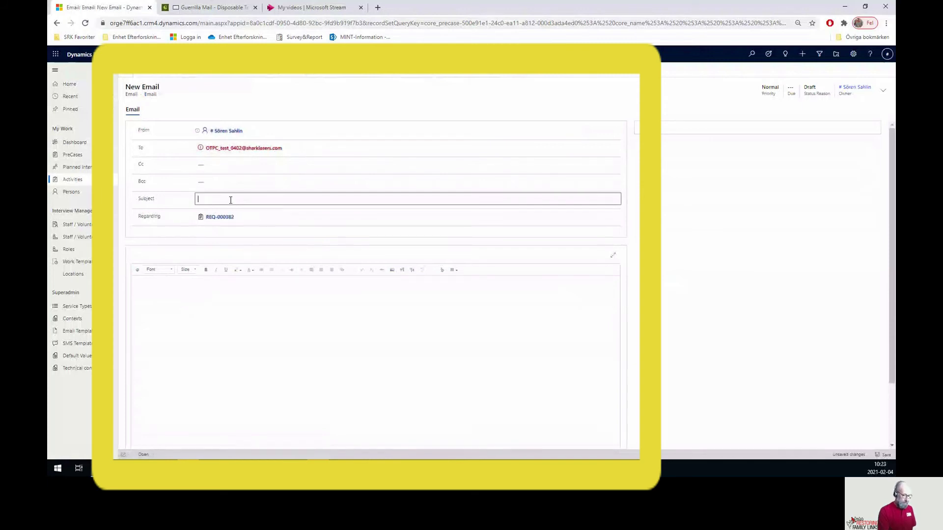
{"action": "type", "text": "Additional information is required"}
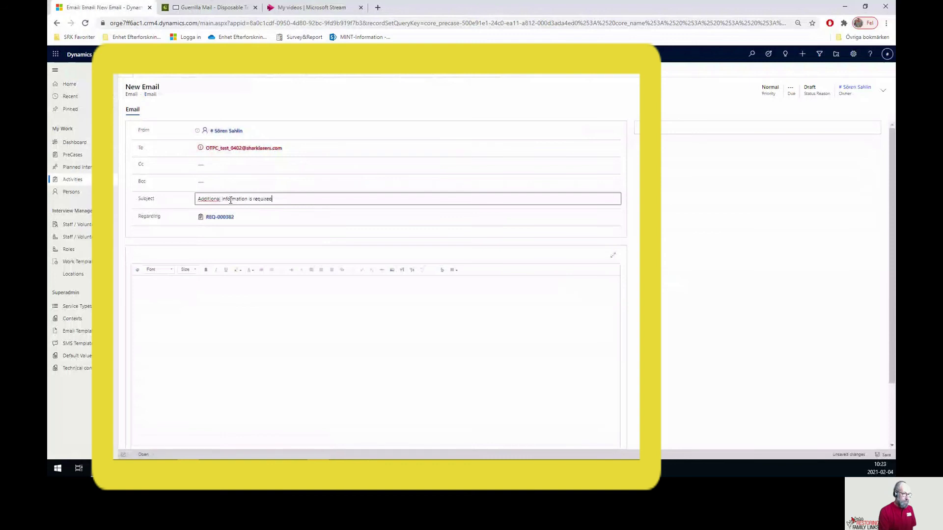
Apply the English email template "We don't forget you Contact Person" and replace the email's subject line with the template's.
{"action": "left_click", "coordinate": [233, 281]}
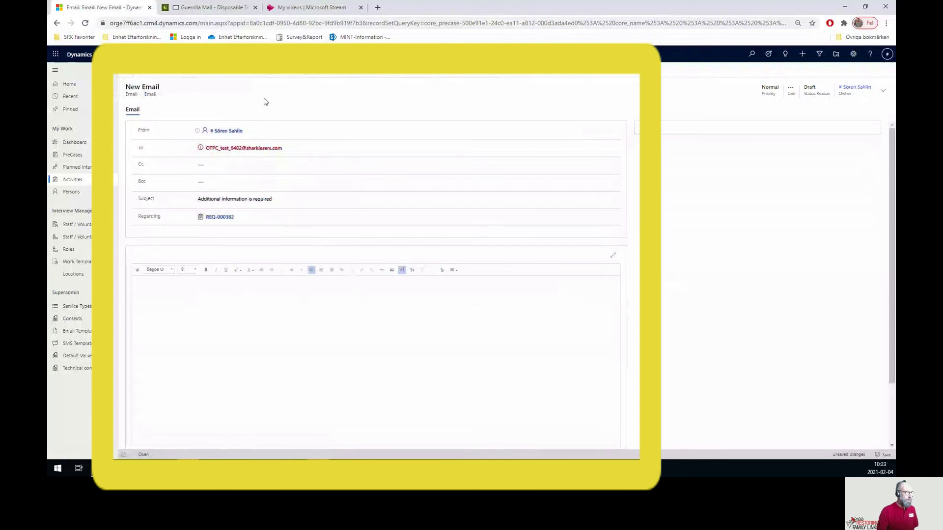
{"action": "left_click", "coordinate": [265, 72]}
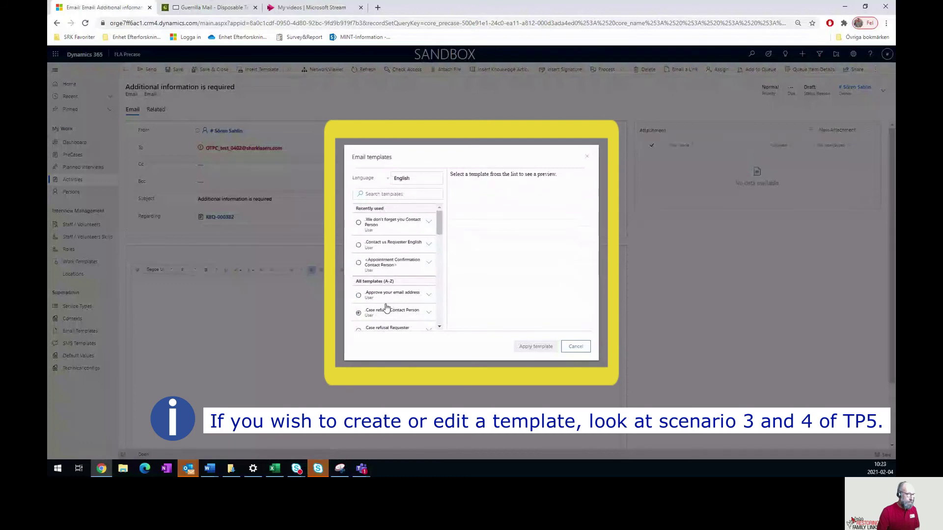
{"action": "left_click", "coordinate": [401, 246]}
{"action": "left_click", "coordinate": [399, 268]}
{"action": "scroll", "coordinate": [400, 269], "scroll_direction": "down", "scroll_amount": 5}
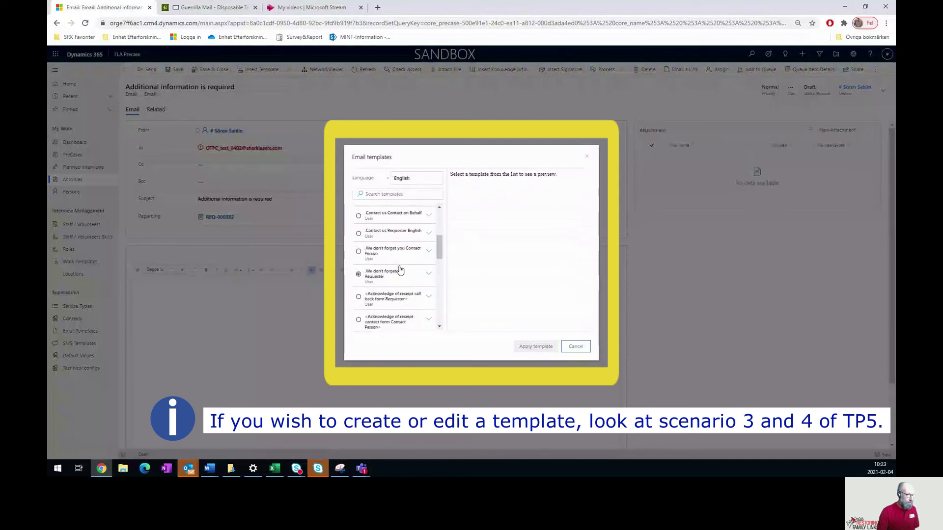
{"action": "scroll", "coordinate": [441, 254], "scroll_direction": "down", "scroll_amount": 3}
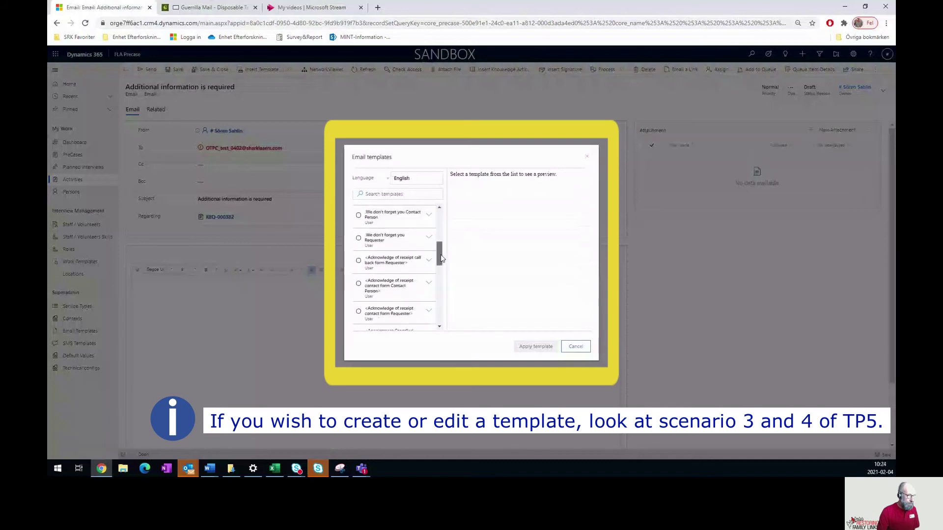
{"action": "scroll", "coordinate": [440, 264], "scroll_direction": "down", "scroll_amount": 5}
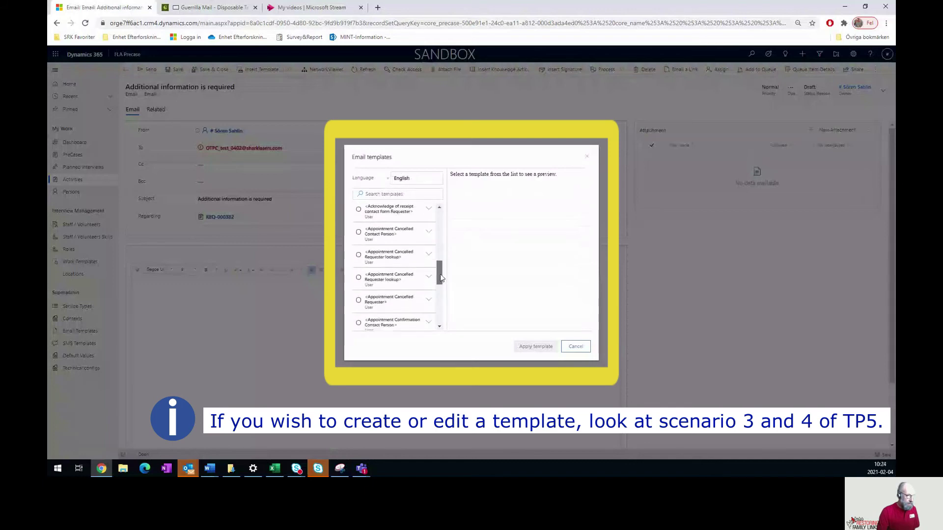
{"action": "left_click_drag", "start_coordinate": [441, 287], "coordinate": [444, 217]}
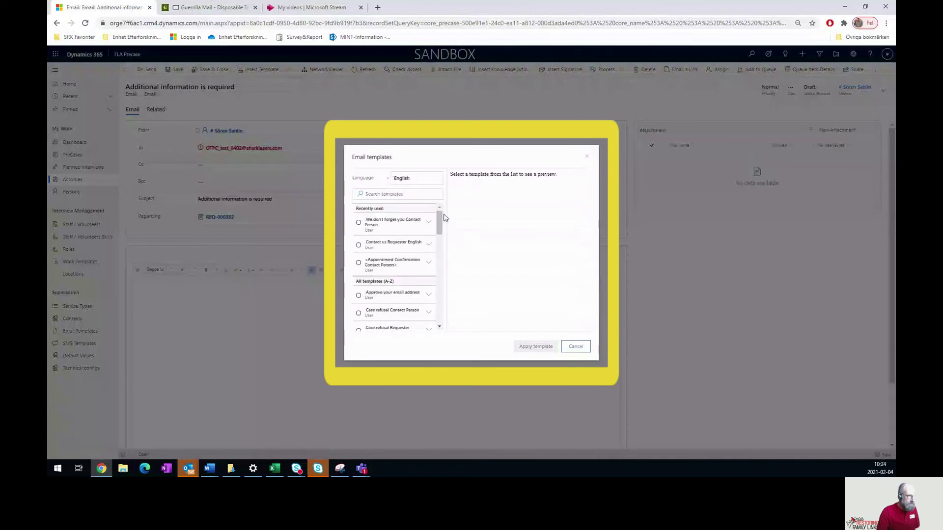
{"action": "left_click", "coordinate": [377, 225]}
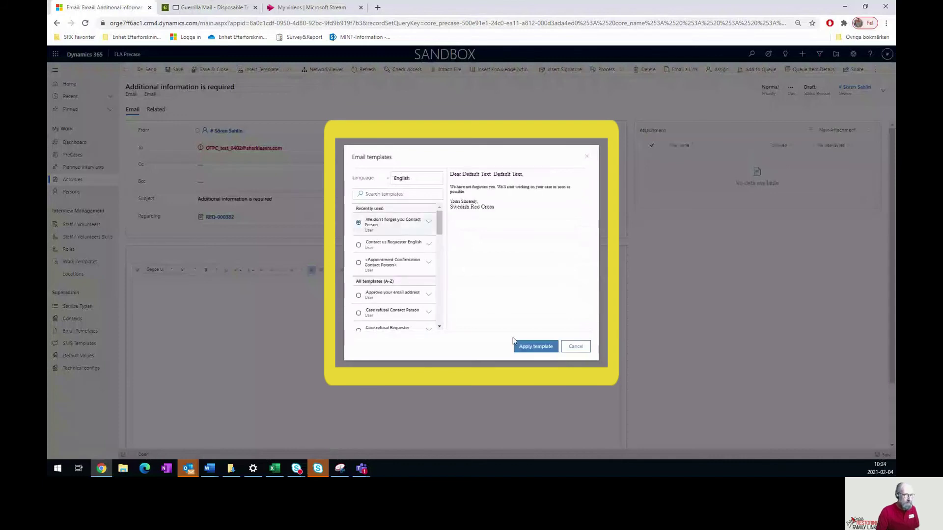
{"action": "left_click", "coordinate": [532, 347]}
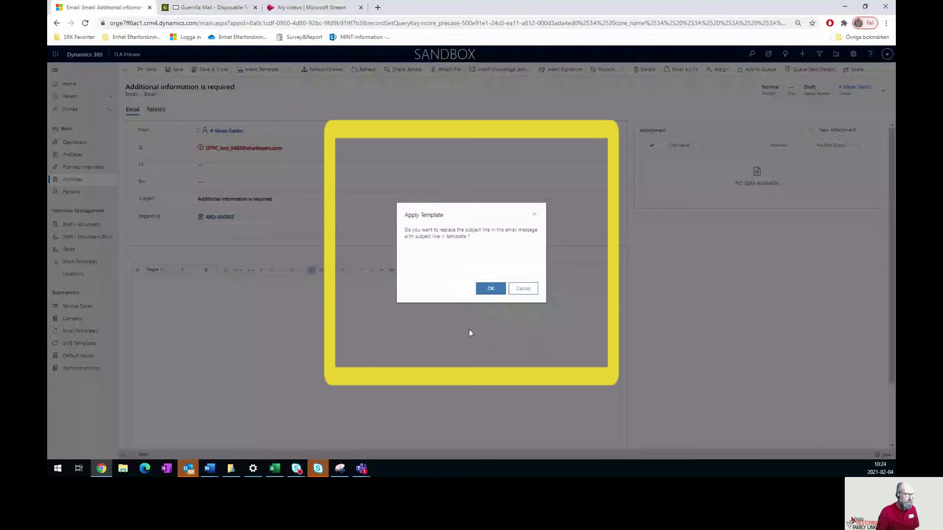
{"action": "left_click", "coordinate": [489, 289]}
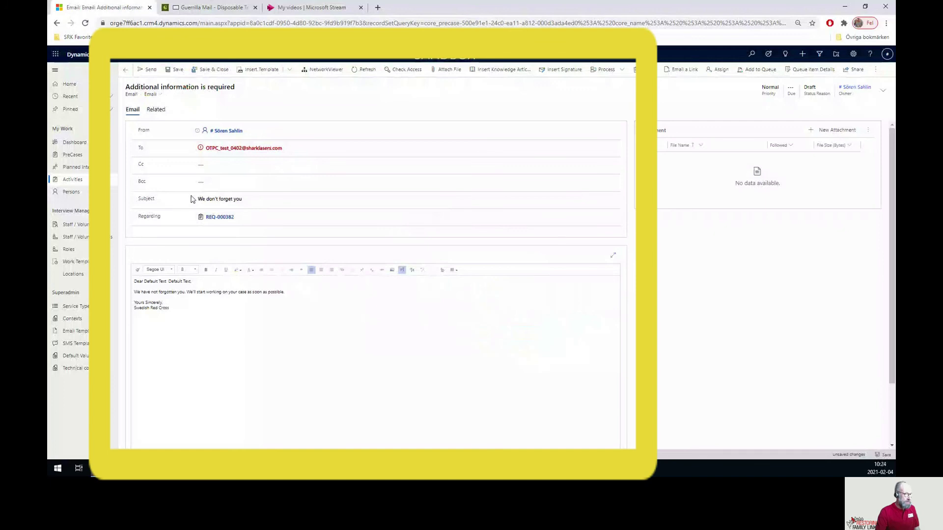
Insert blank lines below the greeting in the email body and send the email.
{"action": "left_click", "coordinate": [200, 281]}
{"action": "type", "text": "."}
{"action": "key", "text": "Return"}
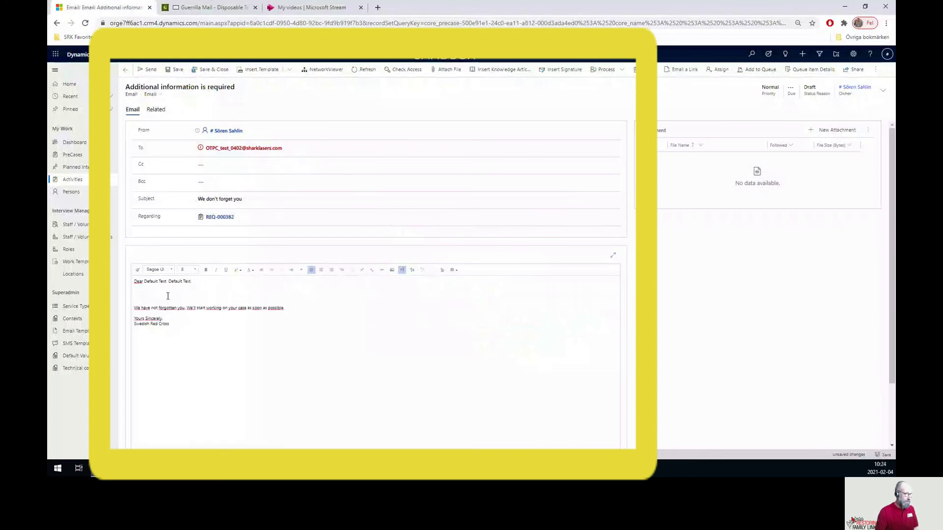
{"action": "left_click", "coordinate": [150, 71]}
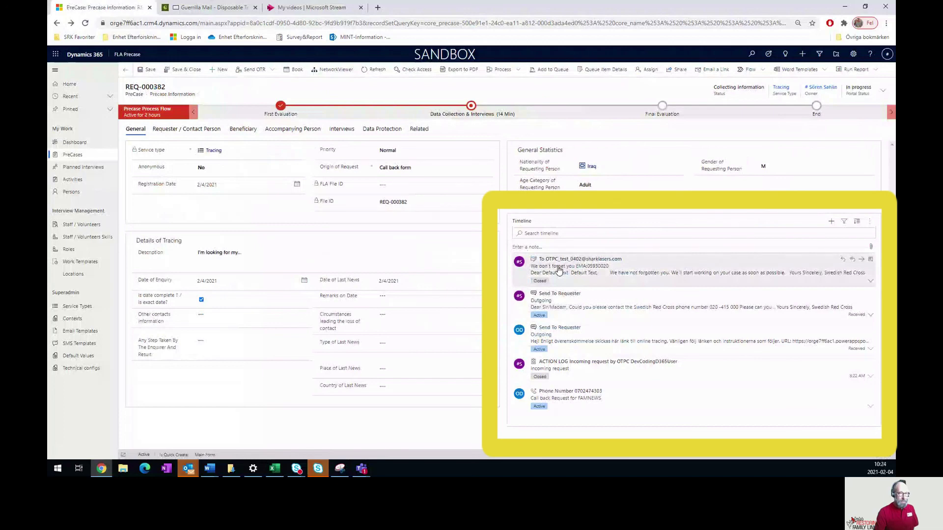
Open the Case Worker dashboard and switch its My Received Emails list to My Sent Emails.
{"action": "left_click", "coordinate": [74, 143]}
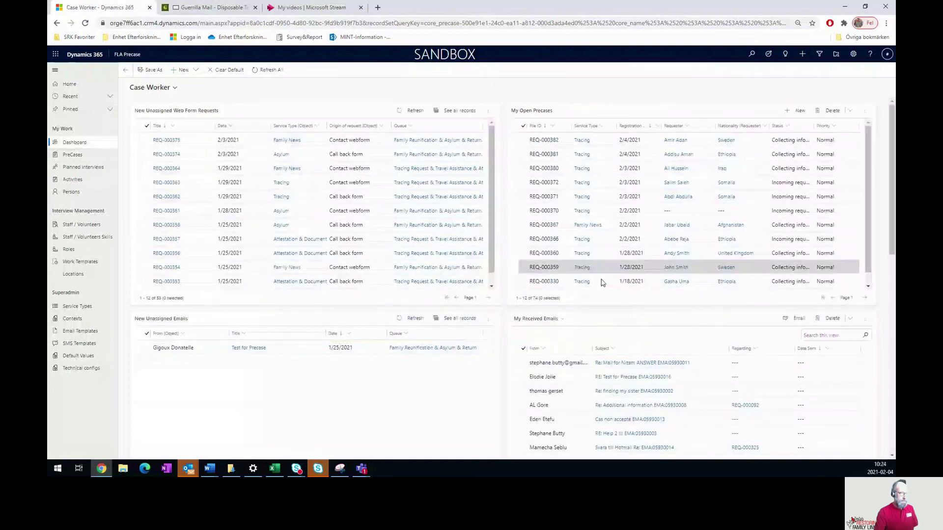
{"action": "scroll", "coordinate": [612, 290], "scroll_direction": "down", "scroll_amount": 2}
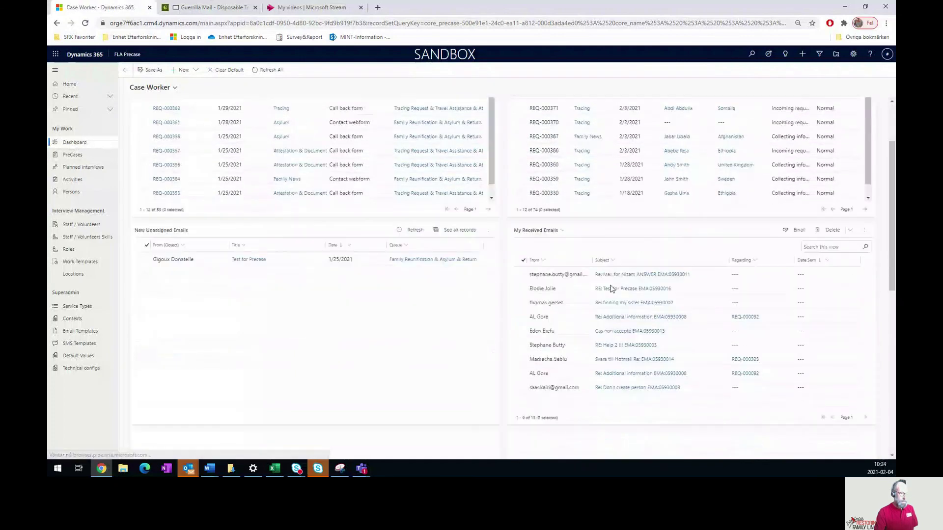
{"action": "left_click", "coordinate": [561, 232]}
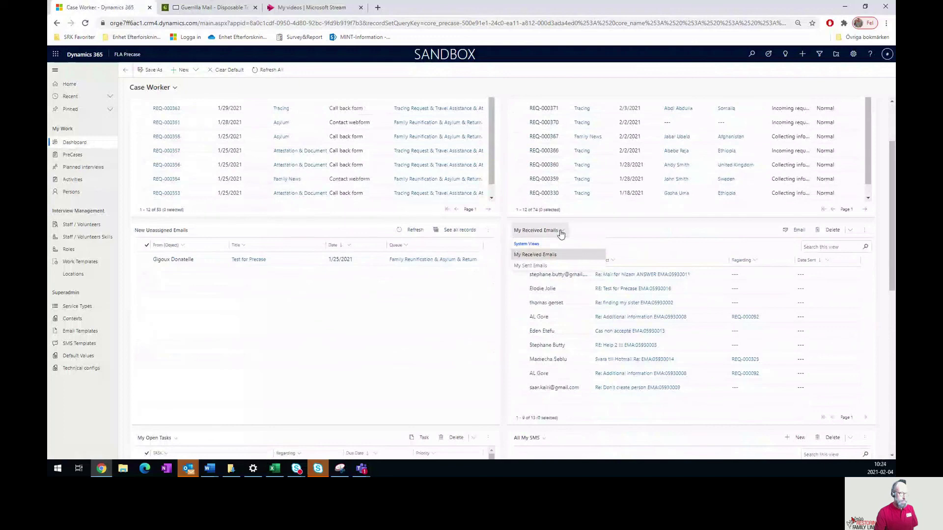
{"action": "left_click", "coordinate": [540, 266]}
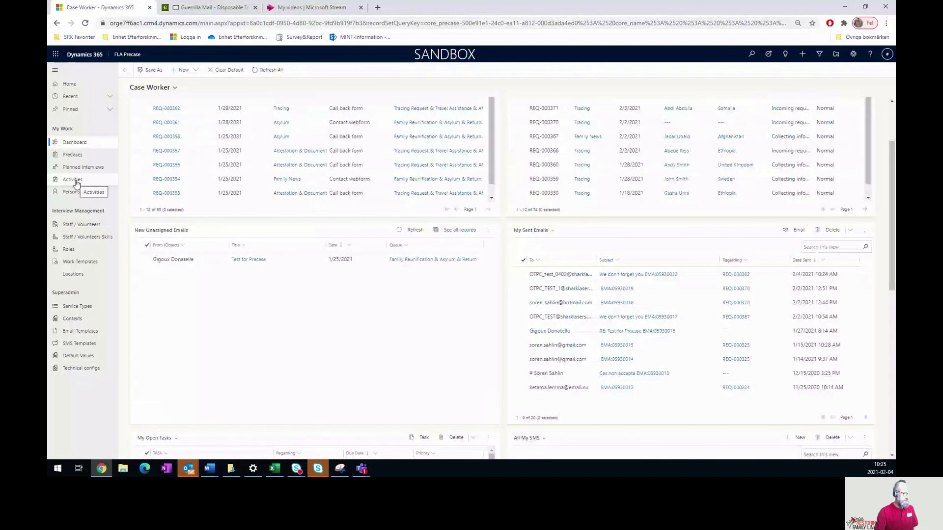
Check the sent SMS messages in the dashboard's All My SMS list.
{"action": "scroll", "coordinate": [372, 306], "scroll_direction": "down", "scroll_amount": 4}
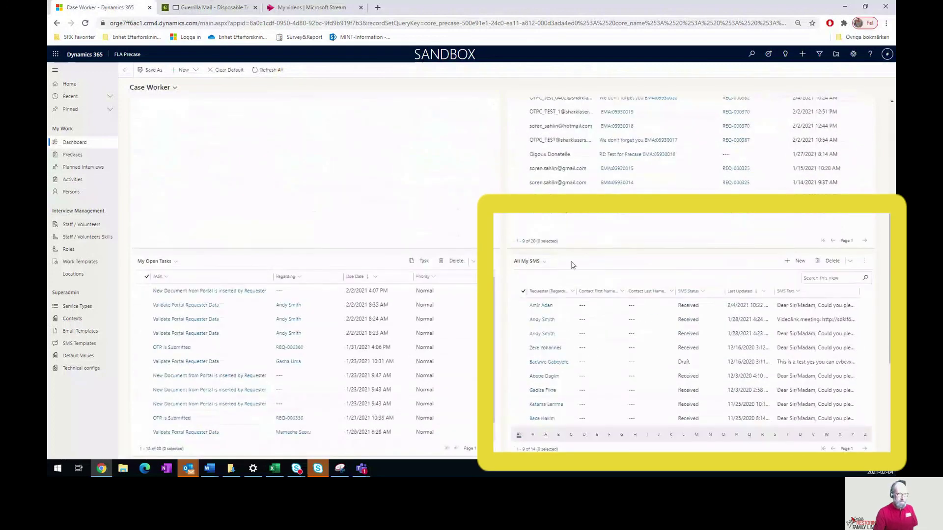
{"action": "scroll", "coordinate": [660, 317], "scroll_direction": "down", "scroll_amount": 1}
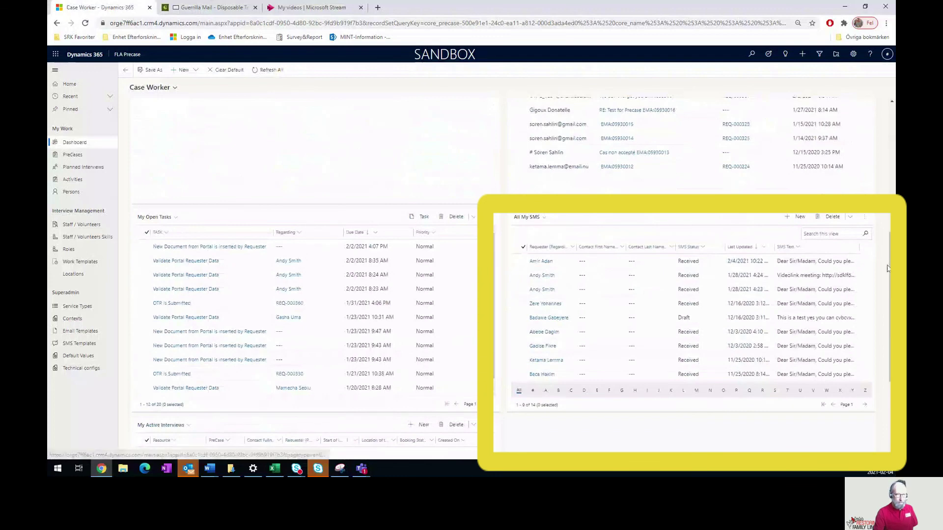
{"action": "scroll", "coordinate": [838, 275], "scroll_direction": "up", "scroll_amount": 1}
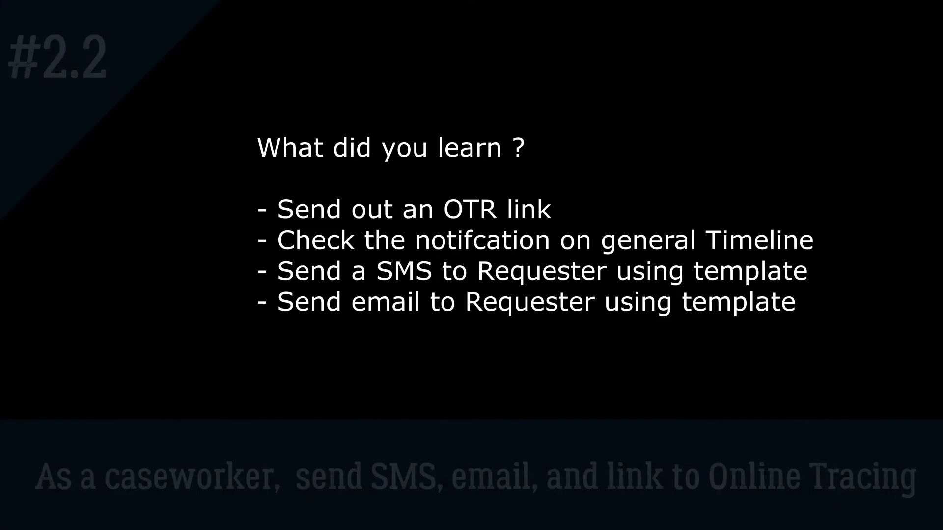